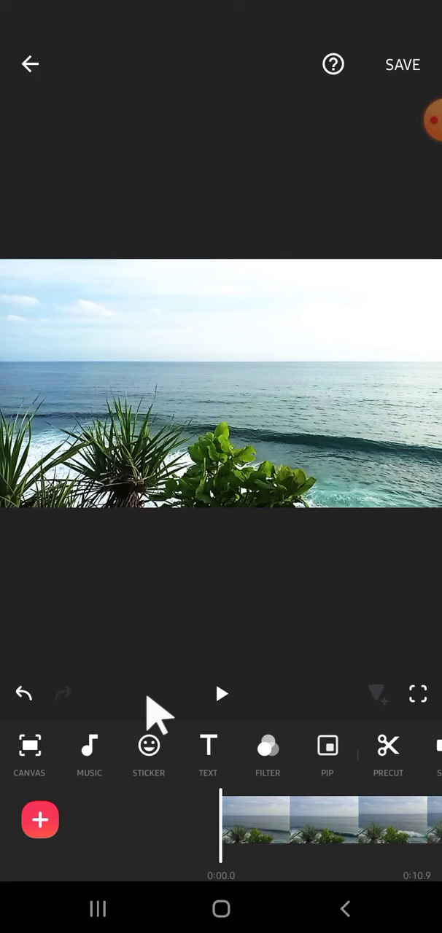
Open the sticker panel's imported-image tab to add a custom image sticker
left_click(149, 747)
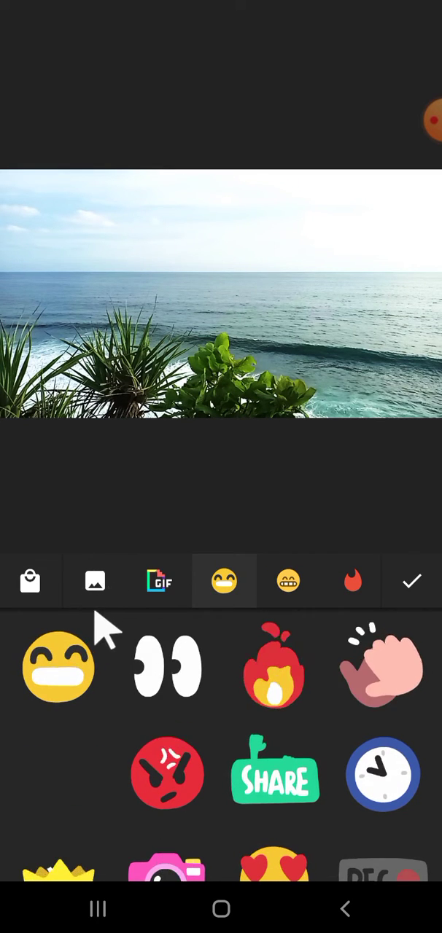
left_click(95, 580)
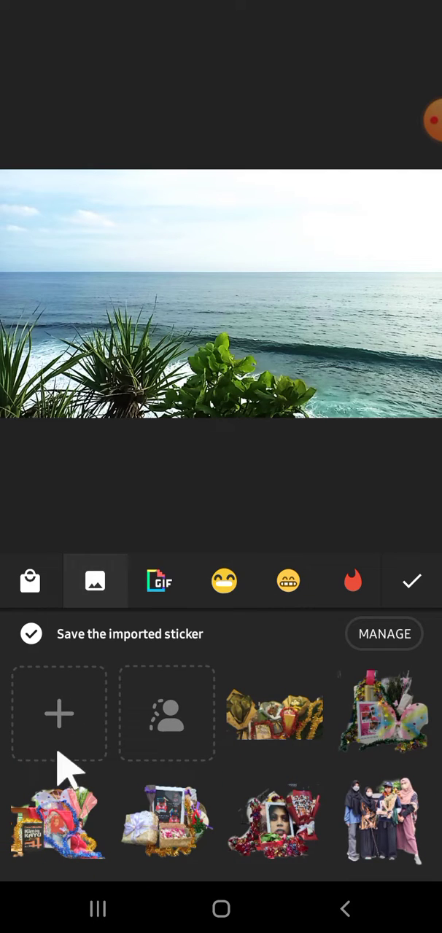
Import the colorful lotus logo from the gallery as a sticker on the beach clip
left_click(60, 713)
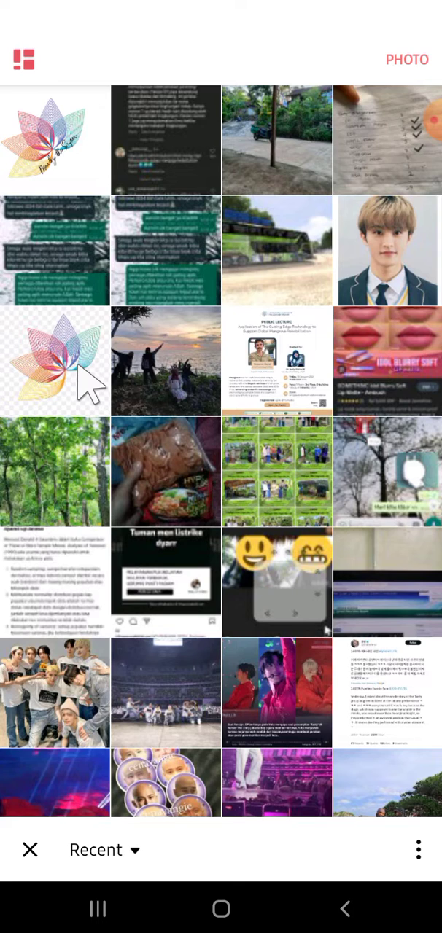
left_click(76, 157)
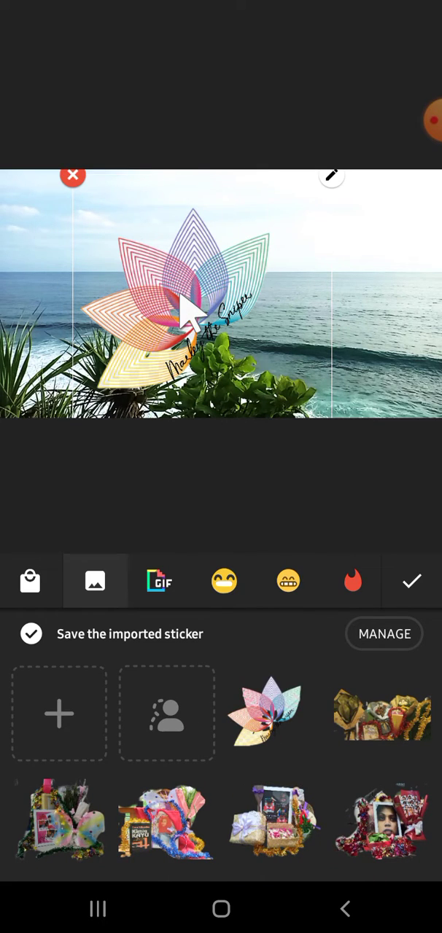
Shrink the lotus logo sticker and drag it into the top-left corner as a watermark
left_click_drag(191, 315, 179, 291)
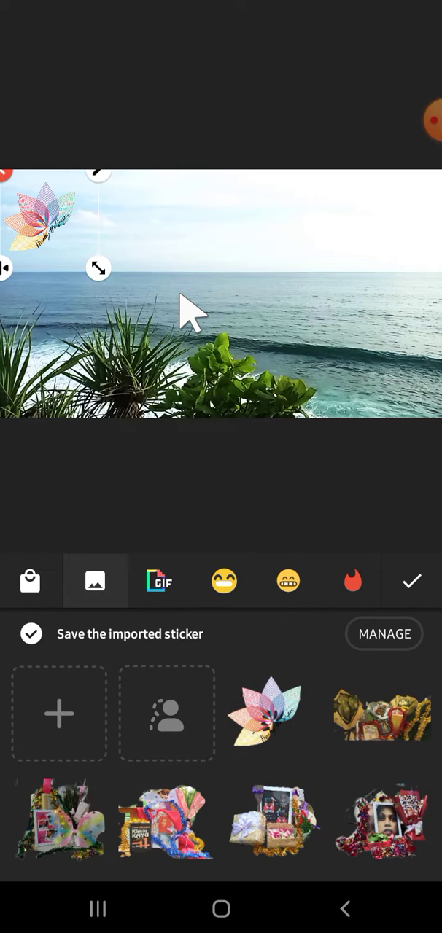
Import the young man's school-uniform portrait and AI-cut him from the background
left_click(158, 689)
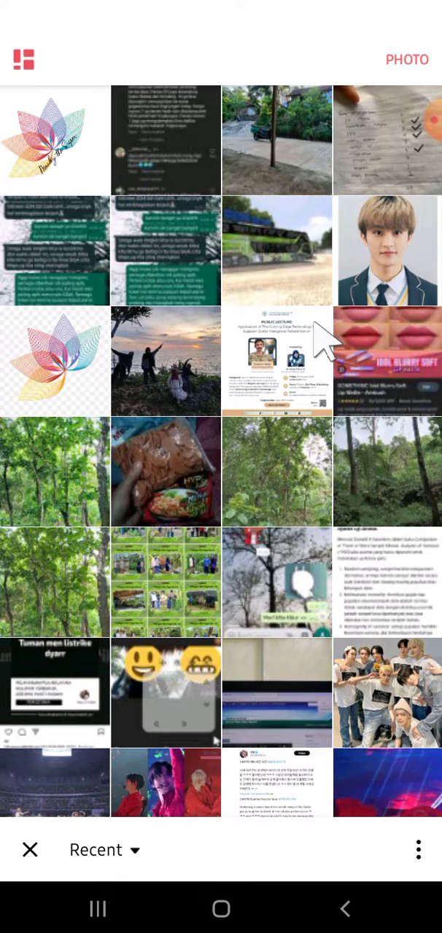
left_click(398, 251)
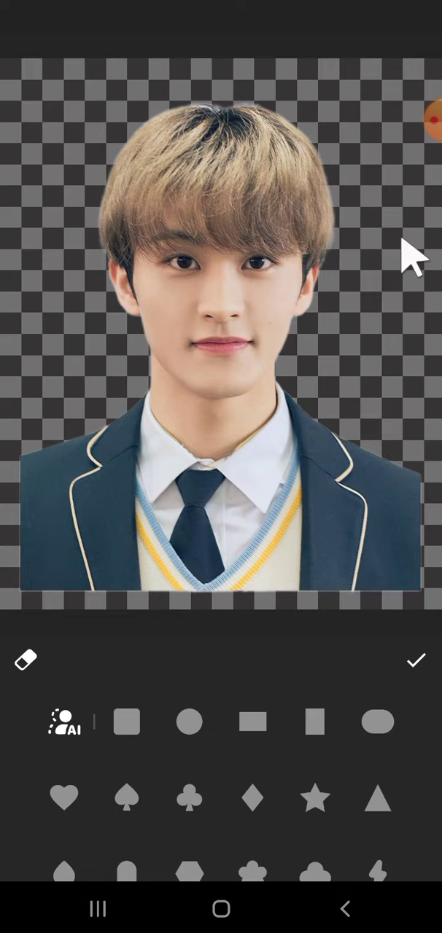
Confirm the young man's cutout so it appears as a sticker over the beach clip
left_click(420, 662)
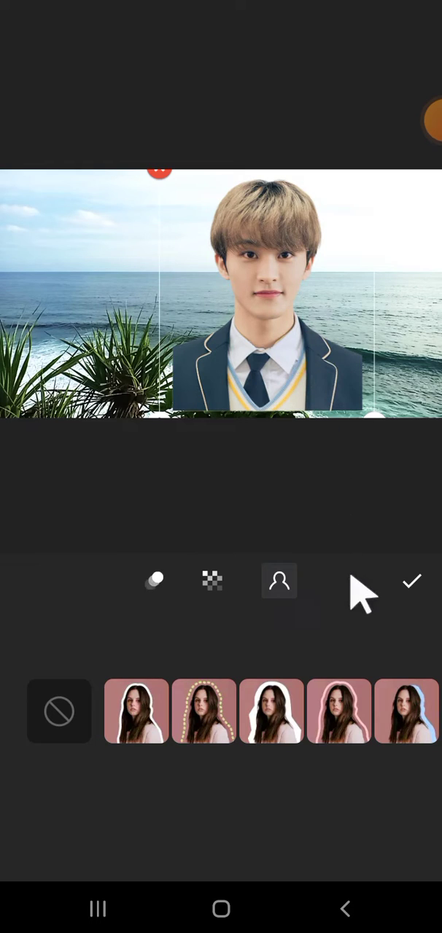
Accept the portrait's outline style, place it bottom-right, and close the sticker panel
left_click(412, 581)
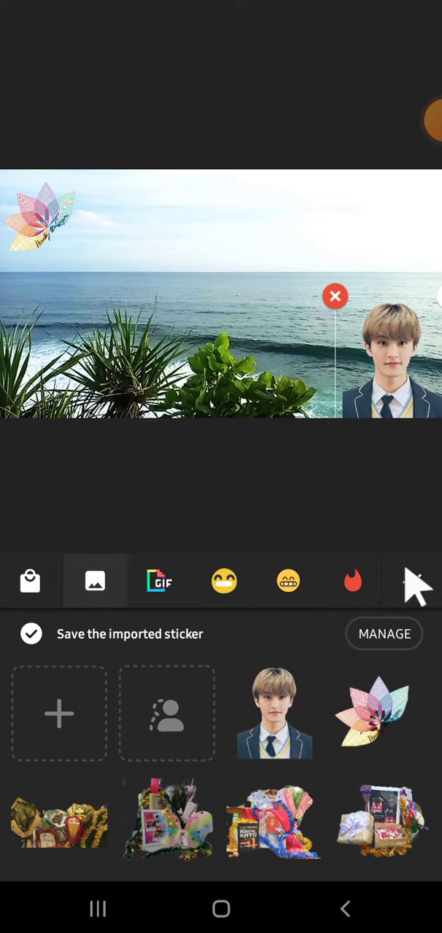
left_click(416, 581)
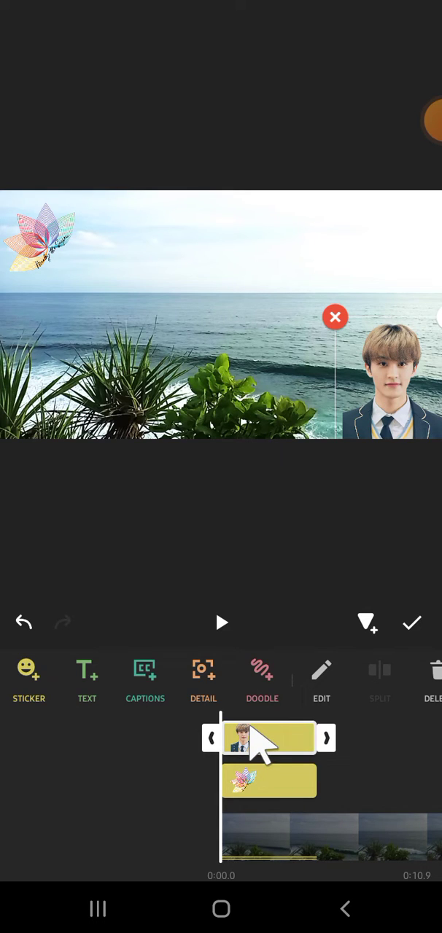
Extend the portrait and lotus sticker tracks to the end of the 10.9-second clip
left_click_drag(262, 743, 259, 743)
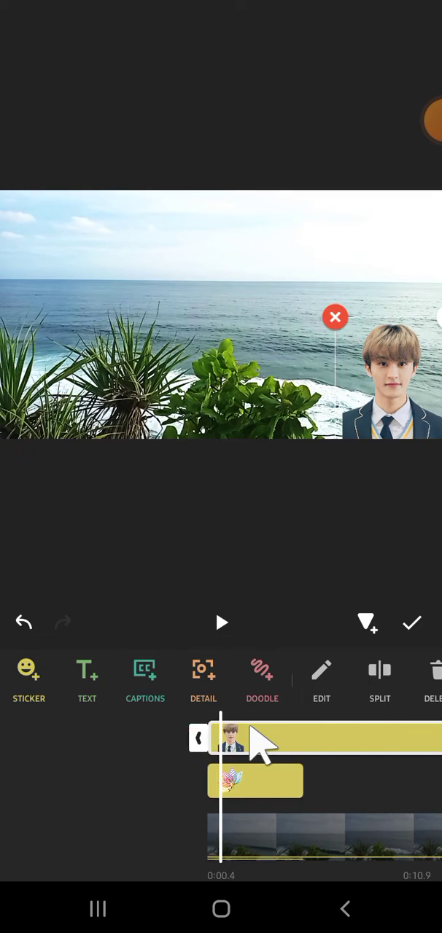
left_click(247, 783)
mouse_move(317, 784)
left_mouse_down()
mouse_move(233, 784)
mouse_move(269, 783)
left_mouse_up()
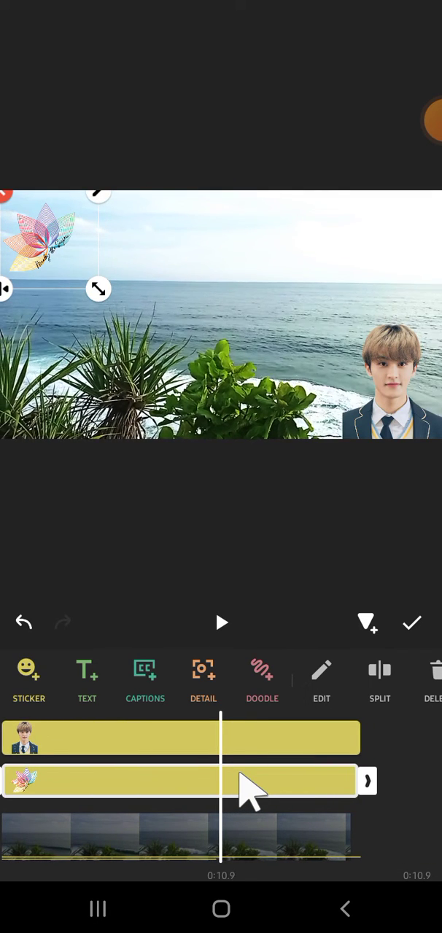
left_click(247, 787)
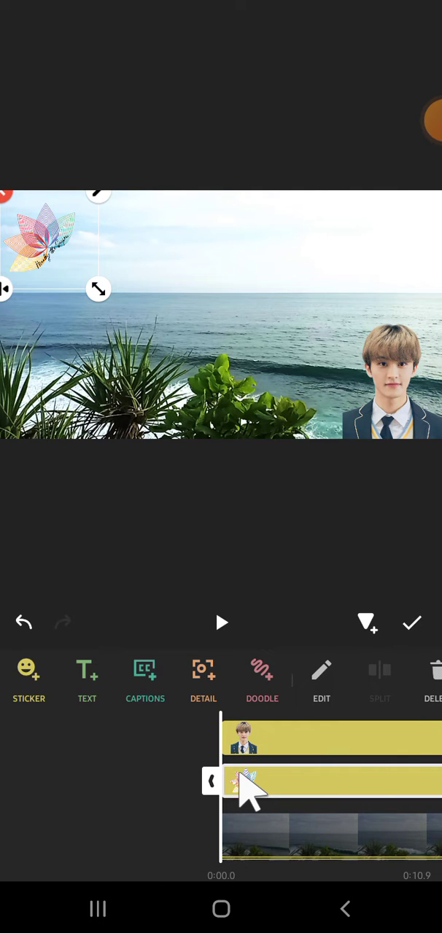
Confirm the logo and portrait sticker changes and return to InShot's main editor
left_click(412, 623)
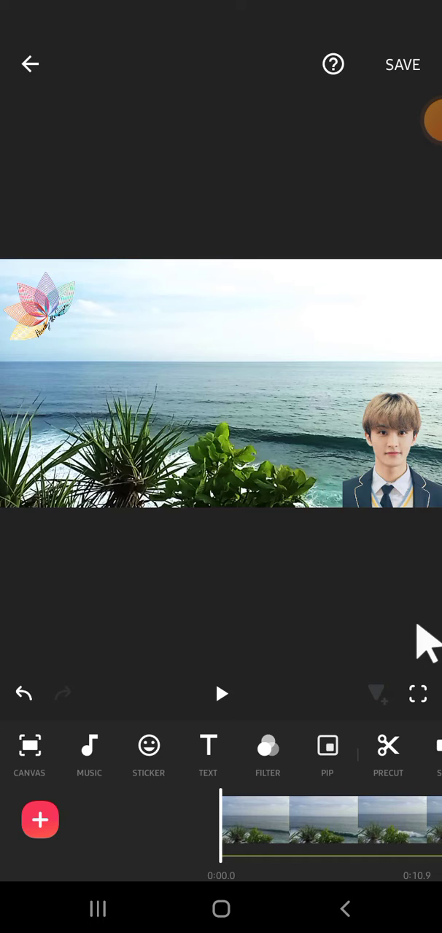